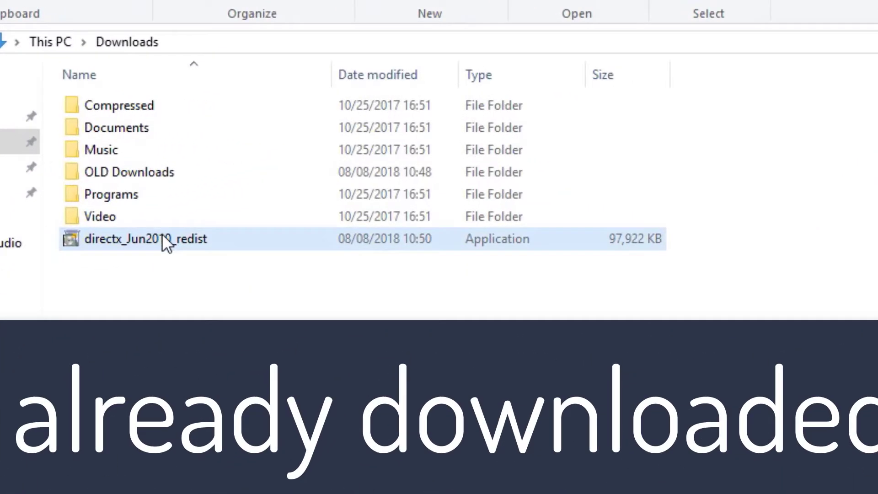
- Create a new folder named "directx offline" in the Downloads folder
left_click(163, 235)
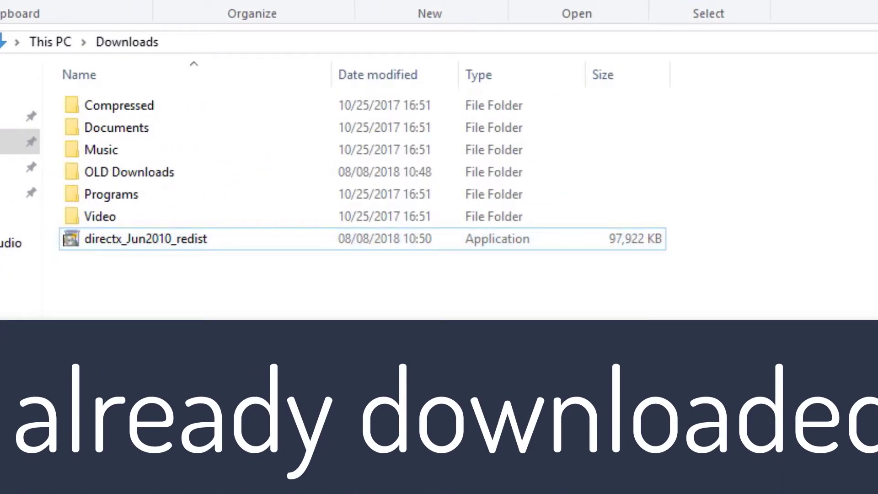
key("ctrl+shift+n")
type("dire")
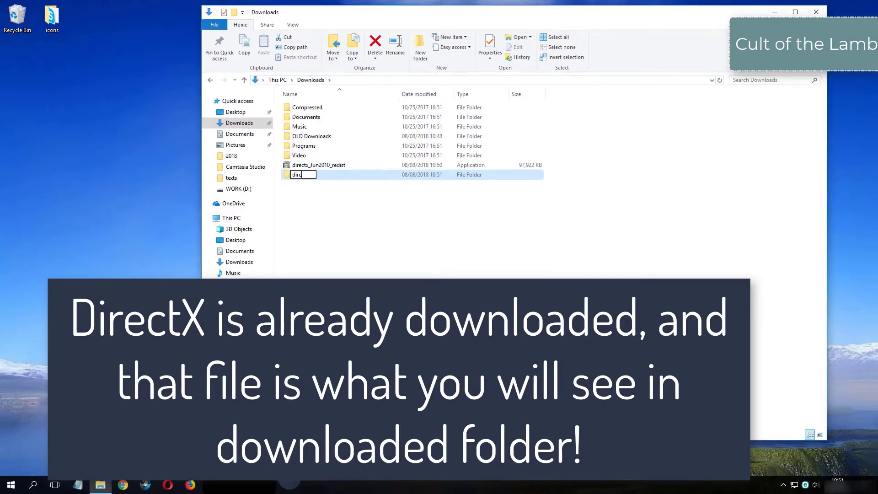
type("ct")
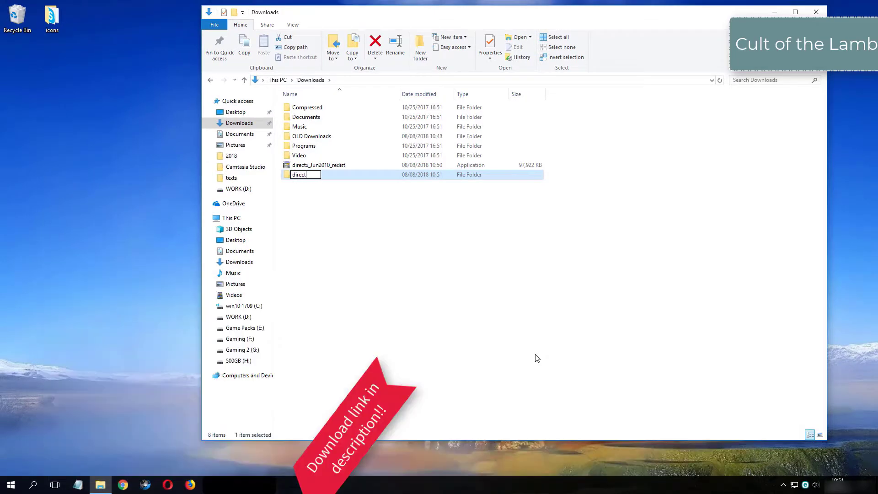
type("x o")
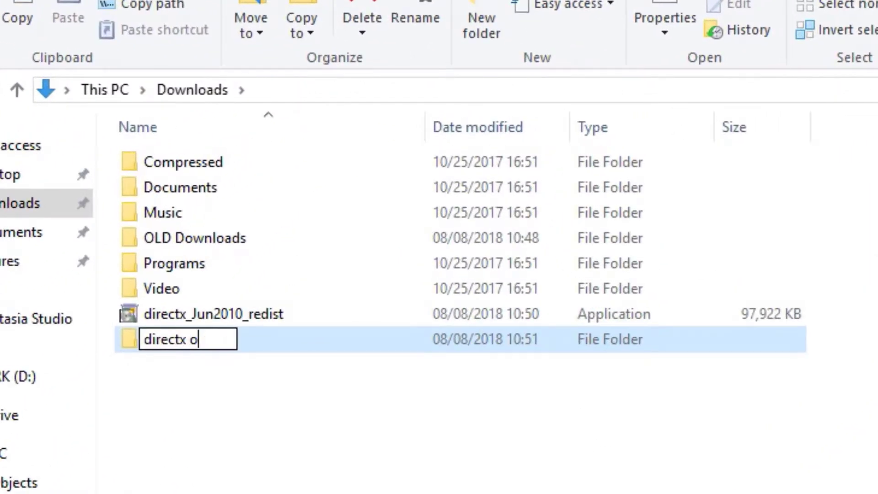
type("ffline")
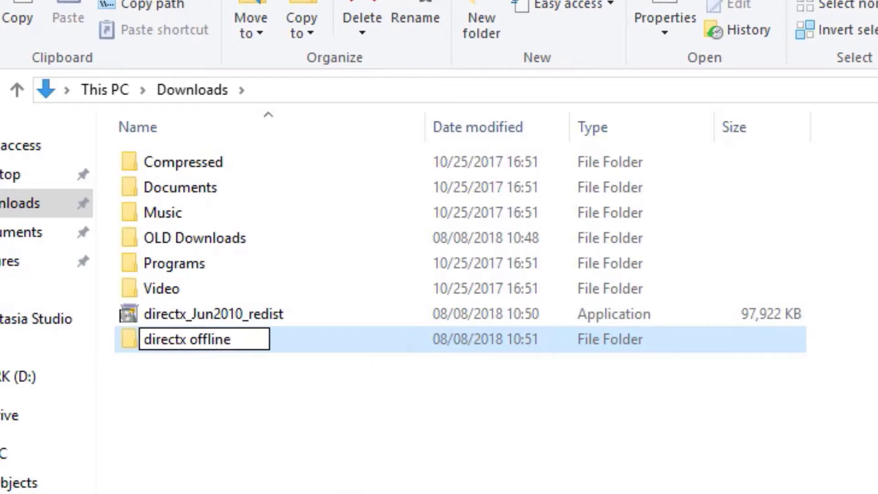
key("Return")
- Run the directx_Jun2010_redist application from Downloads and accept its license agreement
left_click(251, 314)
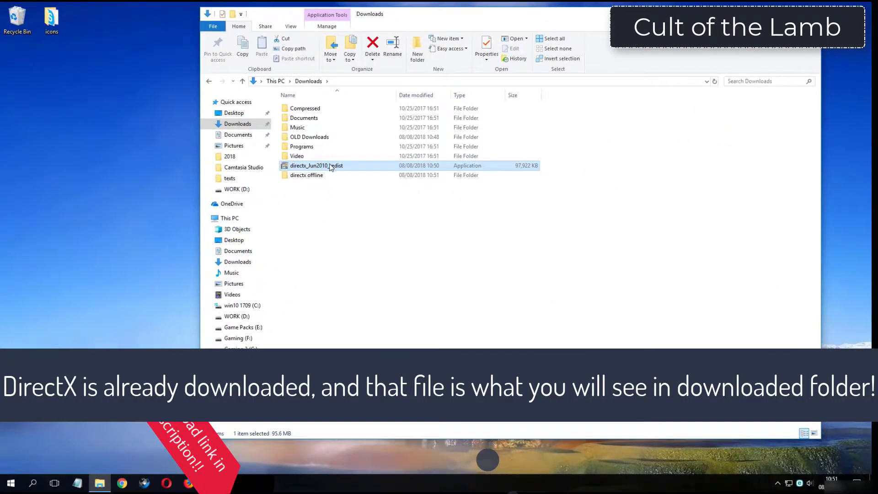
double_click(330, 166)
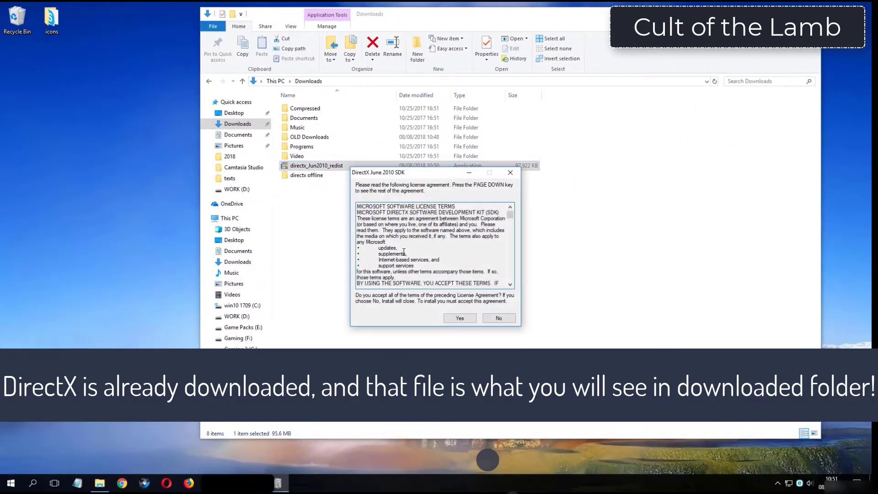
left_click(458, 318)
- Choose the "directx offline" folder in Downloads as the extraction location and extract the DirectX files into it
left_click(488, 252)
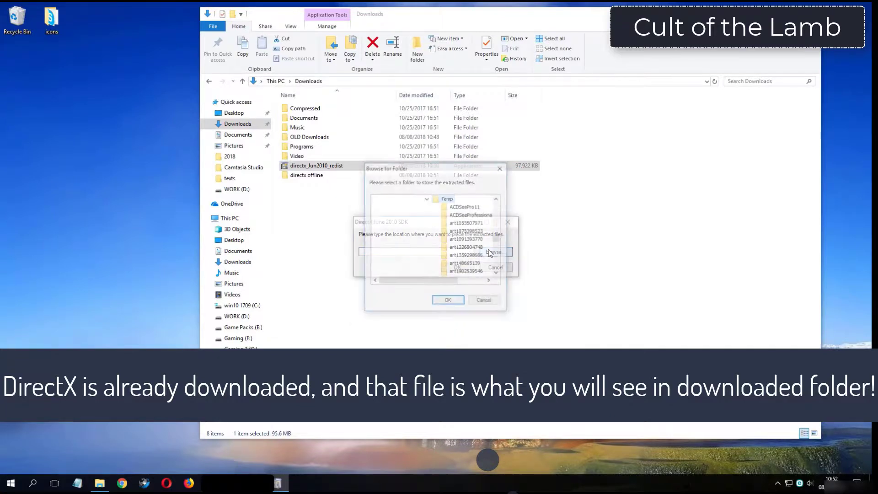
left_click(428, 200)
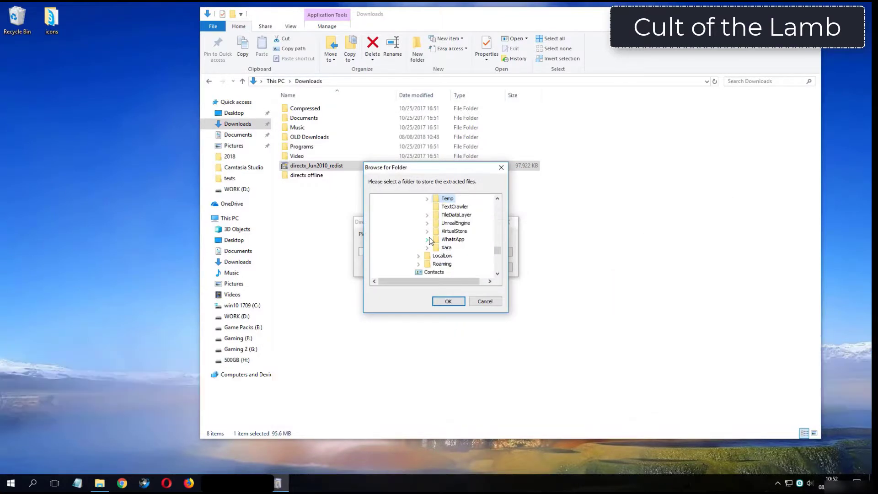
scroll(428, 241, "down", 4)
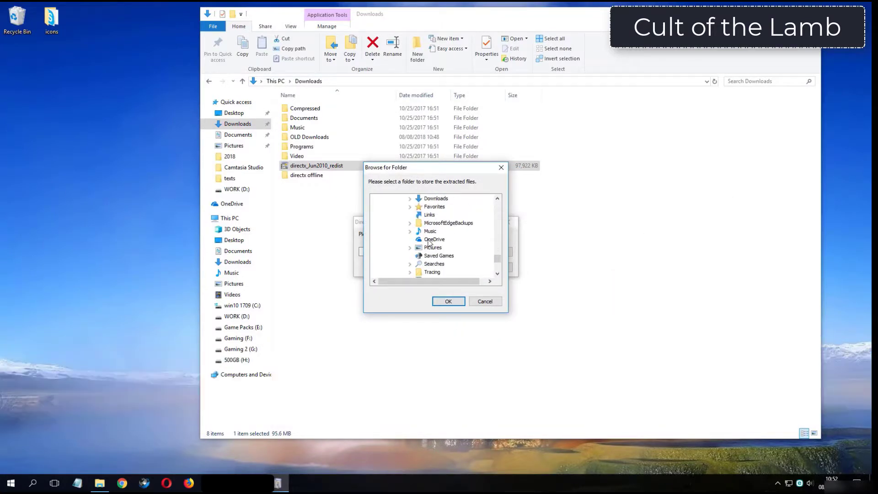
double_click(434, 199)
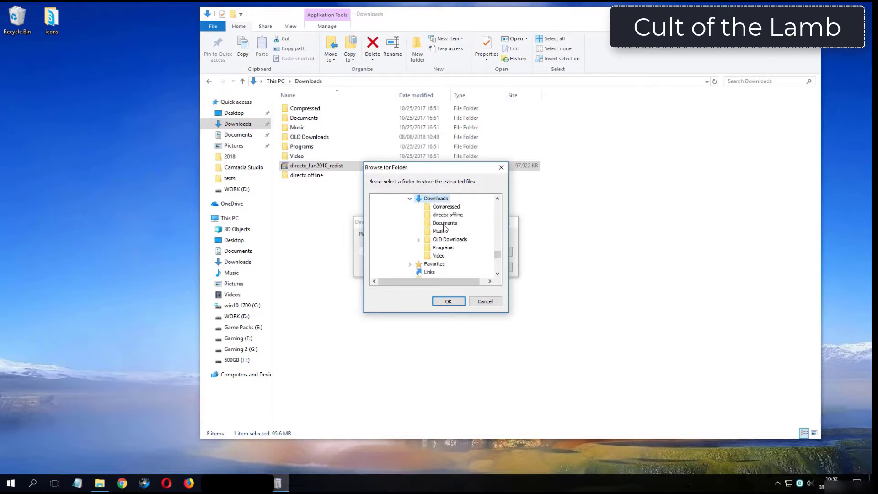
left_click(445, 215)
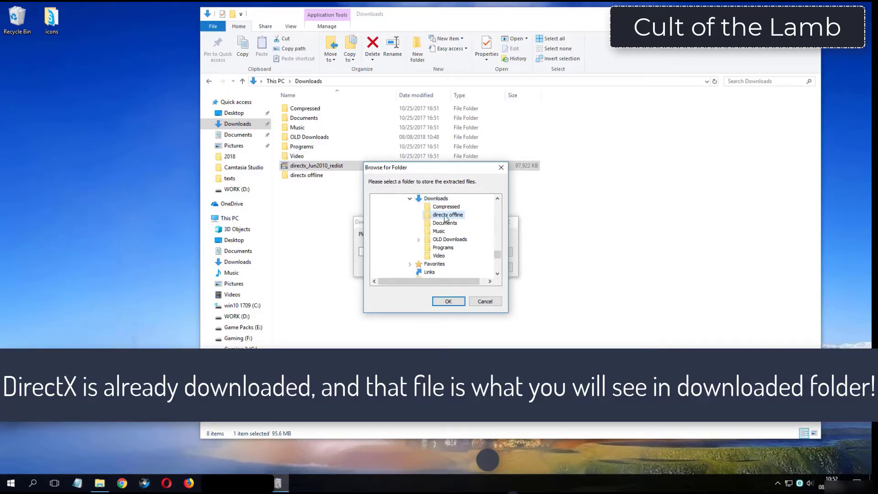
left_click(460, 300)
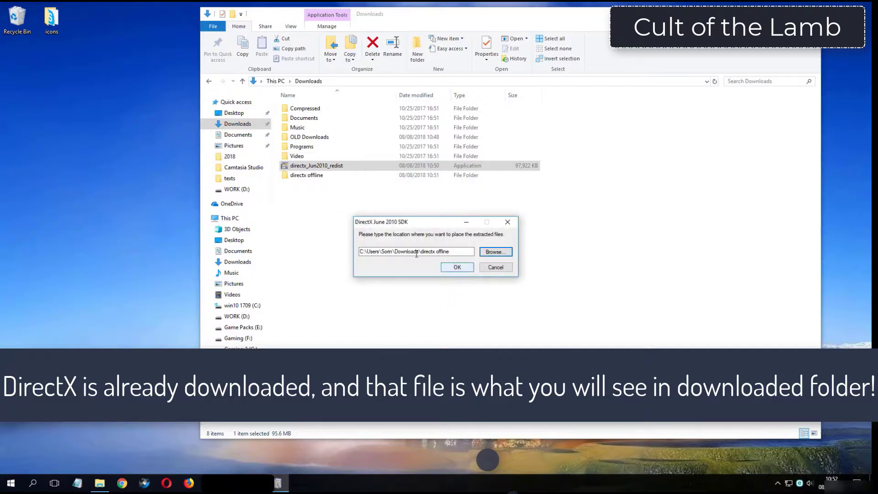
left_click(457, 268)
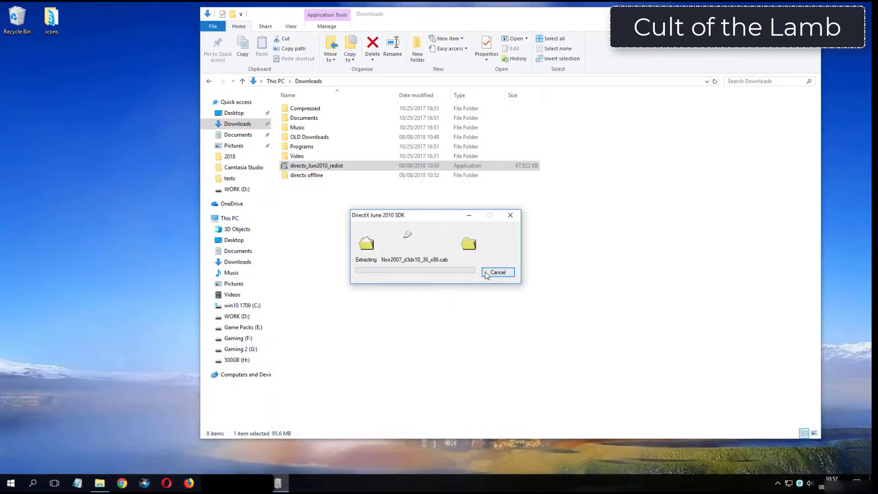
- Open the "directx offline" folder and launch the DXSETUP application
left_click(323, 177)
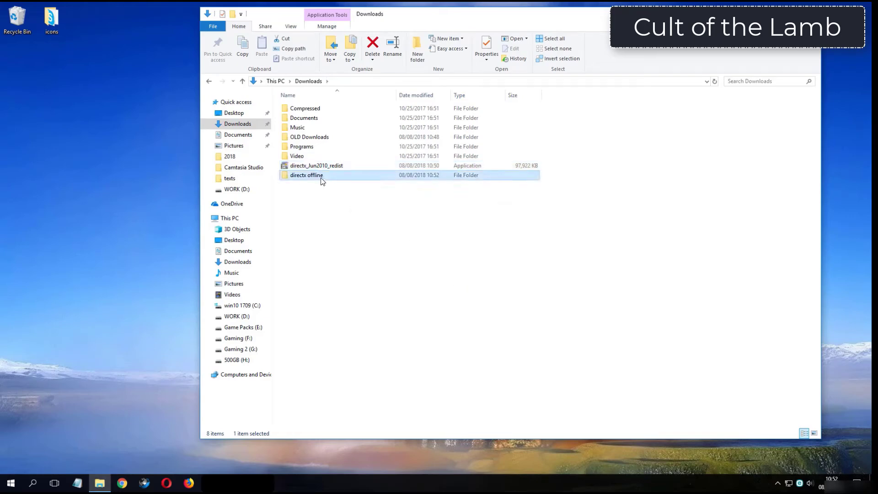
double_click(326, 175)
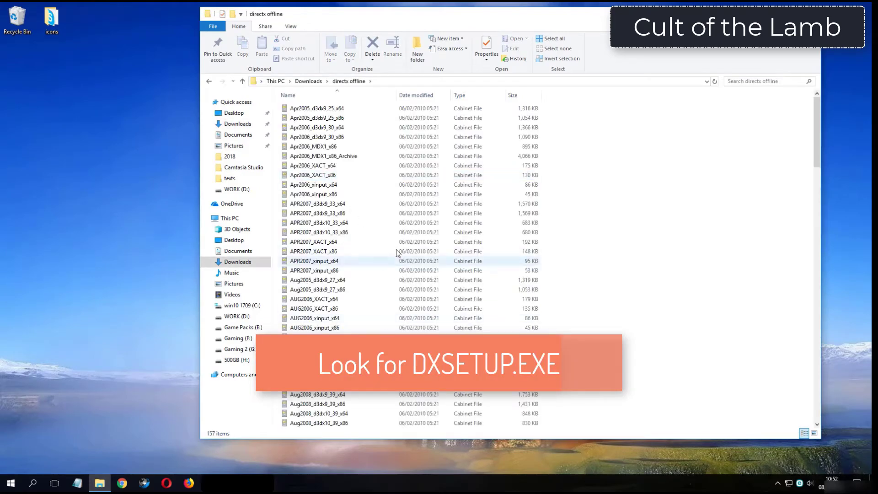
left_click_drag(818, 139, 814, 234)
double_click(357, 250)
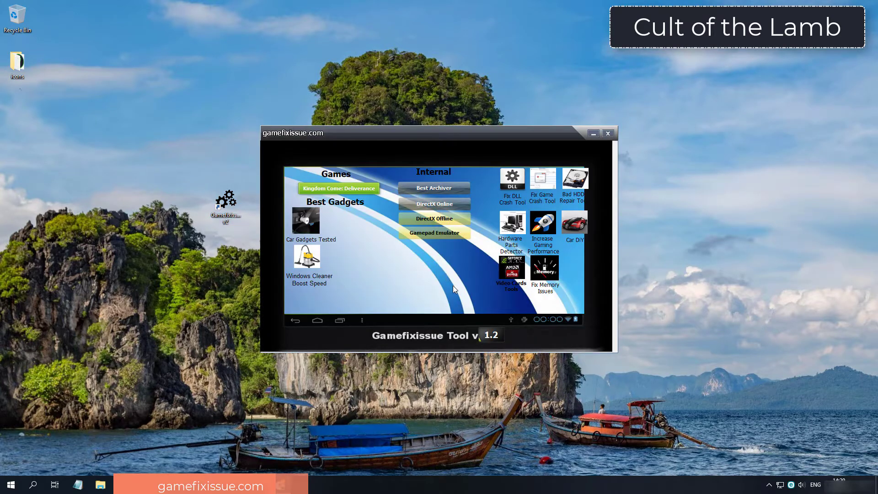
- In Gamefixissue Tool, start the DirectX Offline installer, accept the agreement, complete the installation, and close the tool
left_click(440, 222)
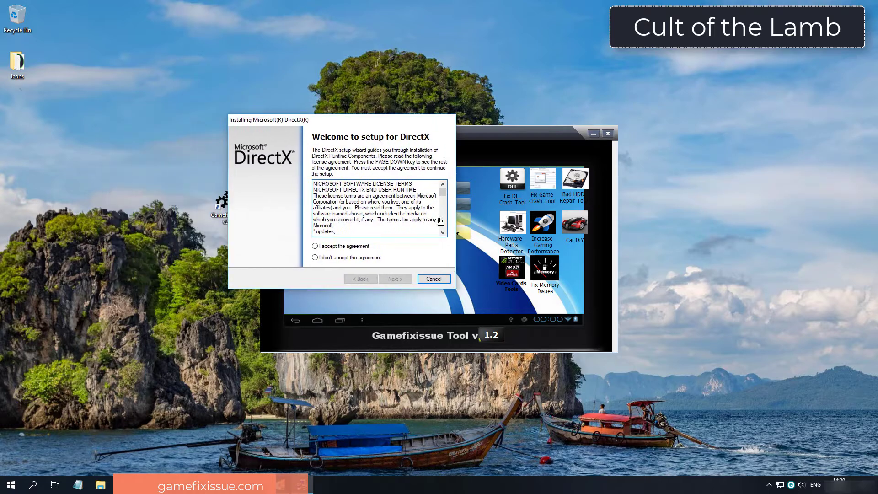
key("alt+a")
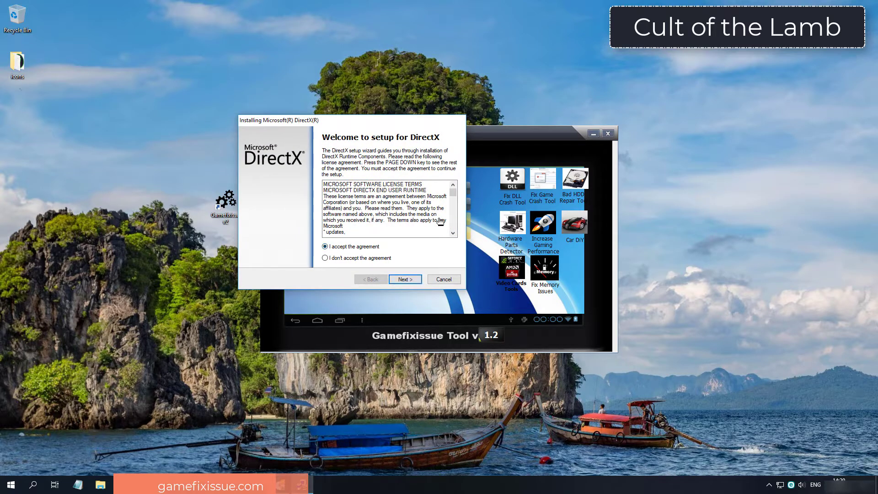
key("Return")
key("Return")
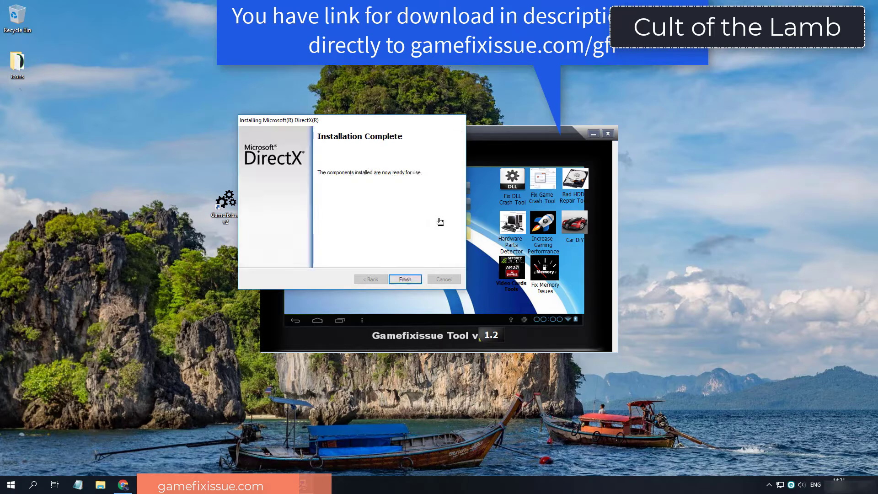
left_click(404, 279)
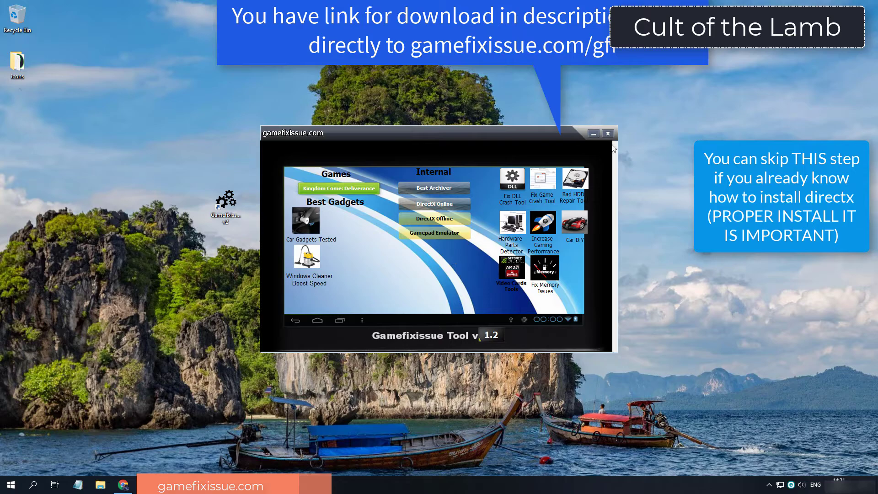
left_click(608, 133)
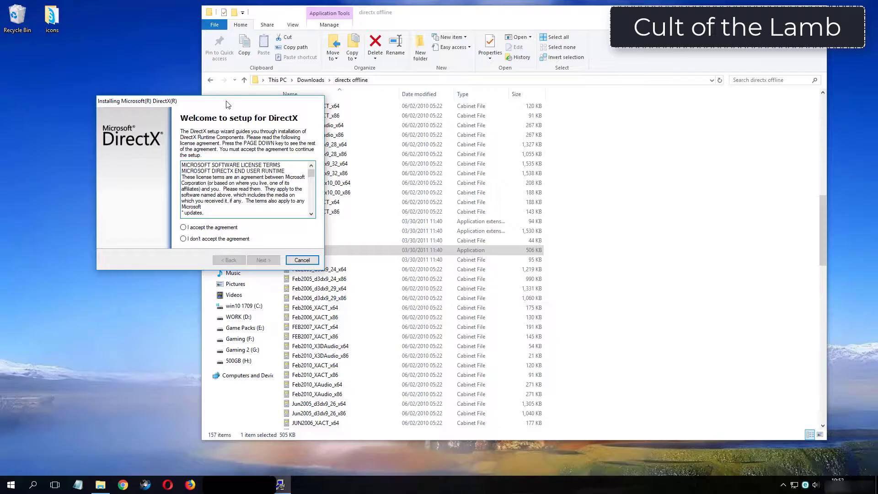
- Accept the agreement in the DirectX setup launched from the "directx offline" folder and complete the installation
left_click(409, 232)
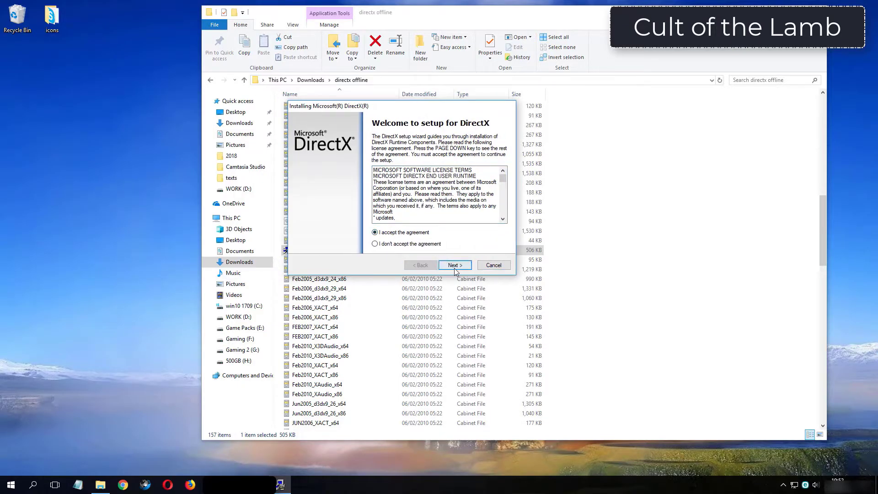
left_click(455, 265)
left_click(455, 266)
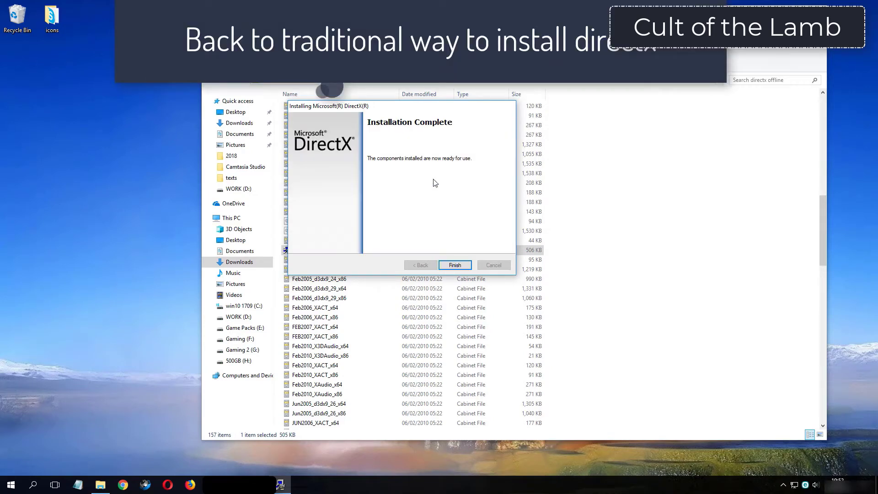
left_click(455, 265)
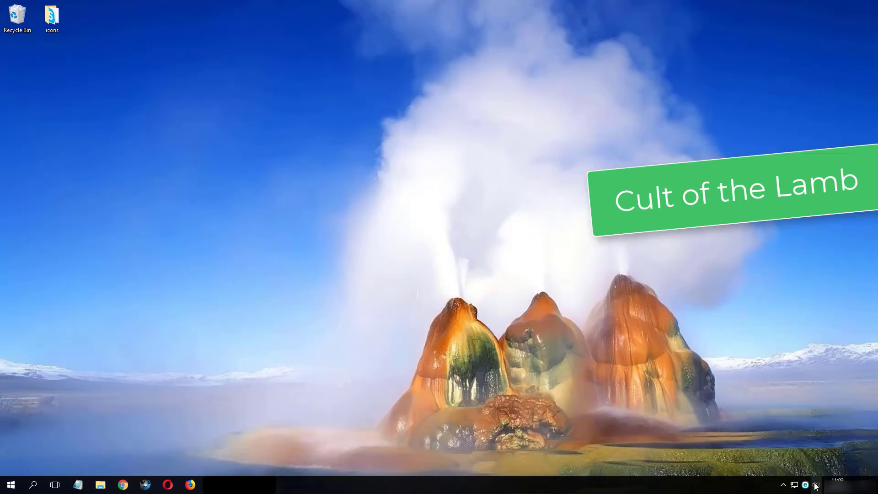
- Open the sound playback devices and show the advanced properties of the default VIA HD Audio Speakers
right_click(816, 486)
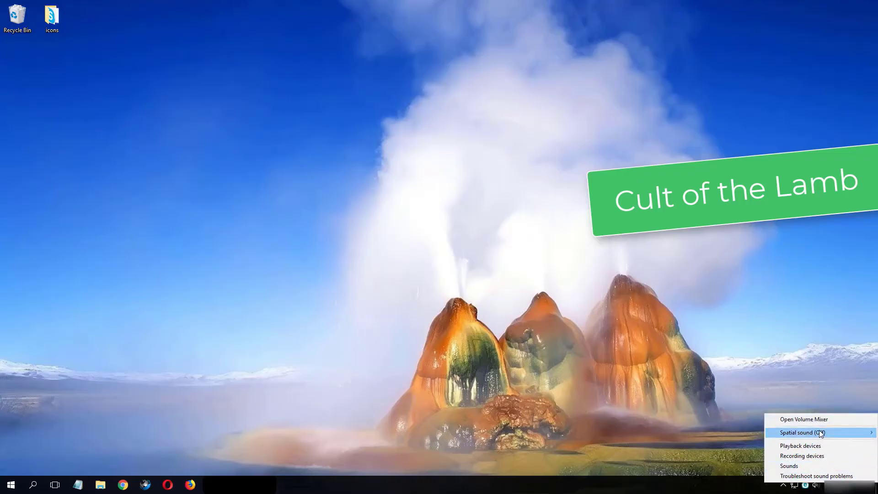
left_click(801, 446)
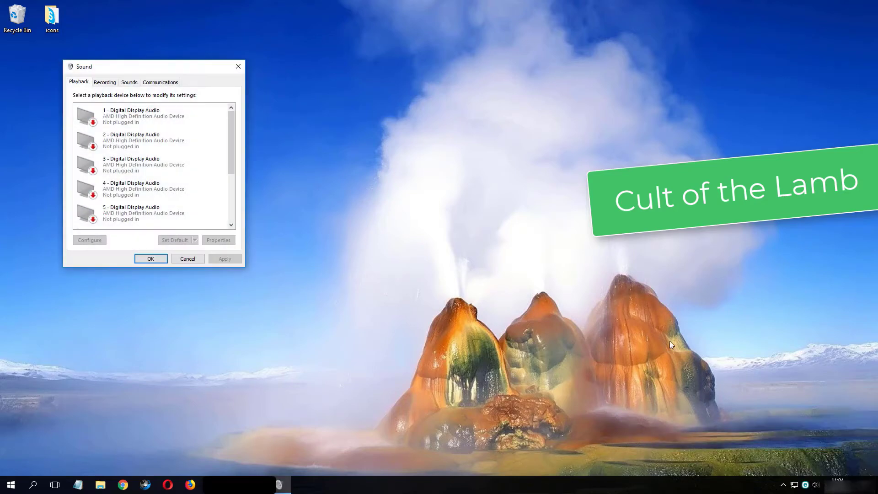
left_click_drag(156, 69, 350, 107)
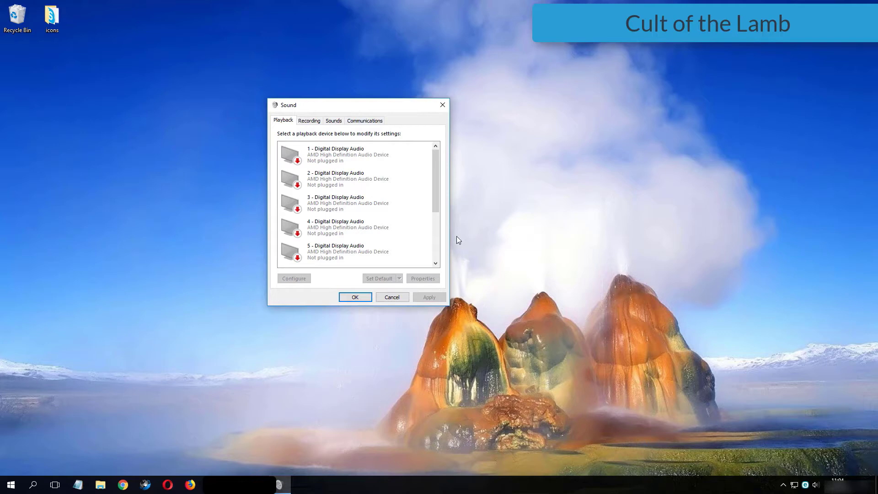
scroll(437, 166, "down", 2)
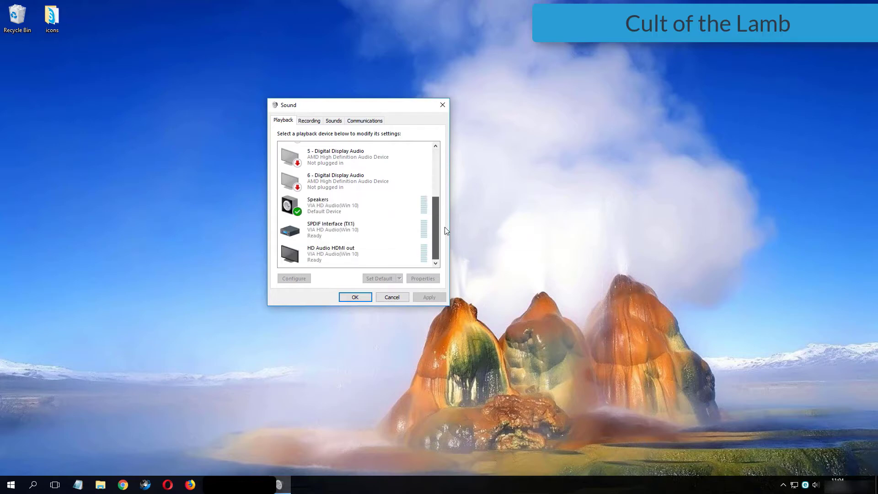
left_click(294, 214)
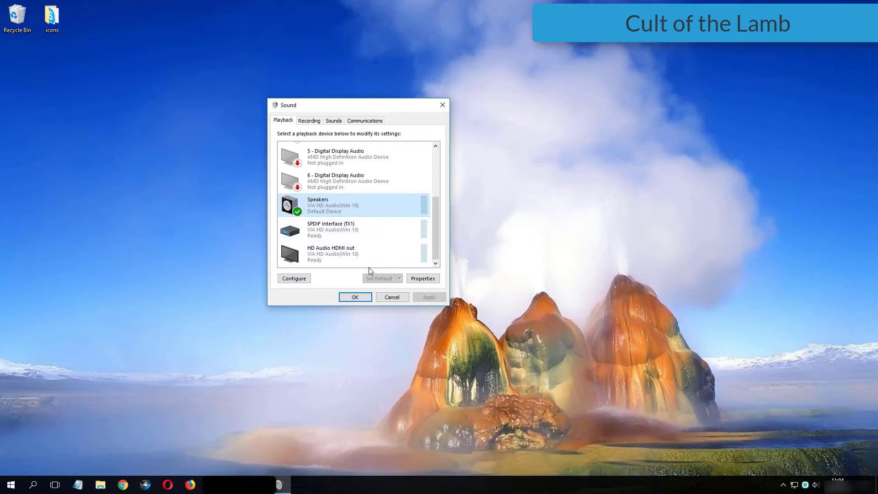
key("Tab")
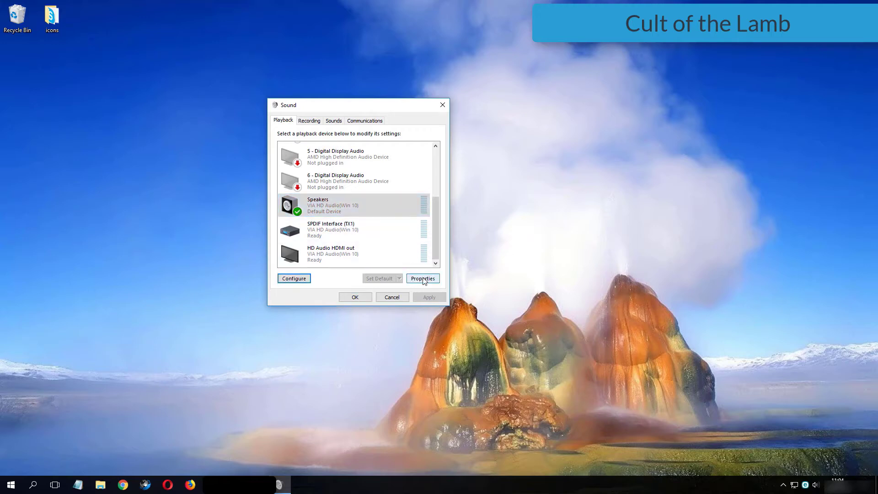
left_click(422, 278)
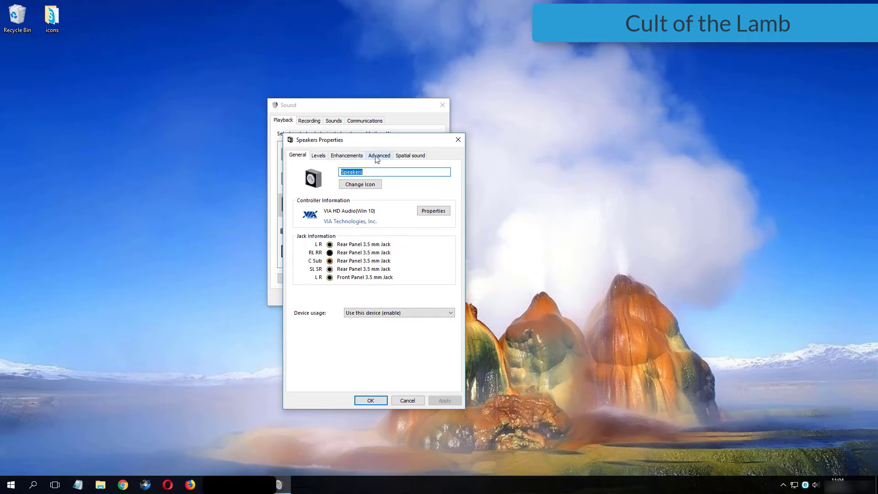
left_click(378, 155)
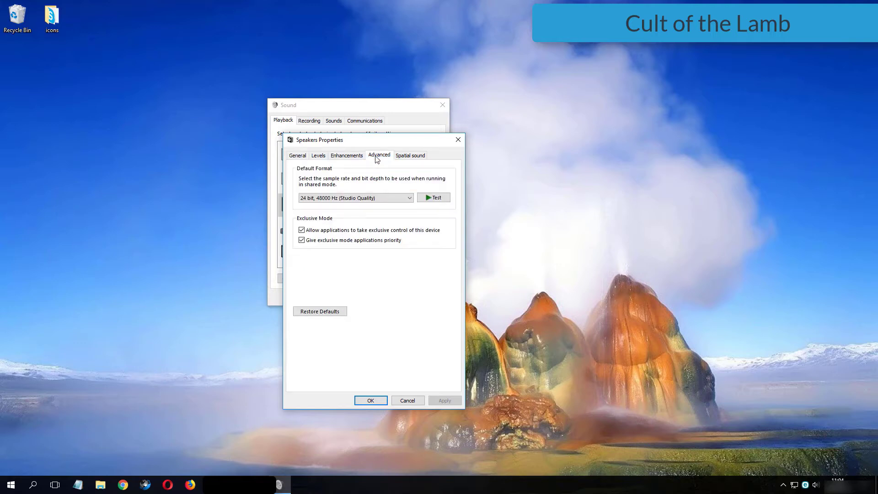
- Set the speakers' default format to 16 bit, 44100 Hz (CD Quality), apply it despite the device being in use, and close the sound settings
left_click(358, 199)
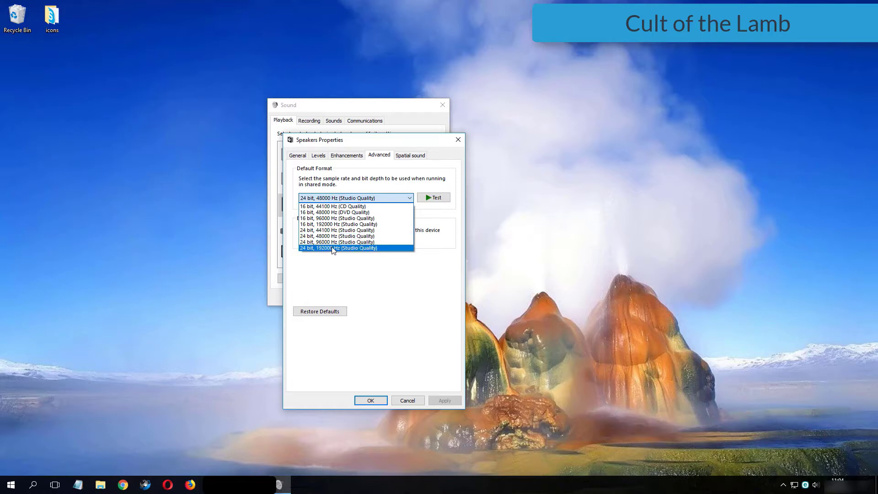
left_click(332, 248)
left_click(338, 198)
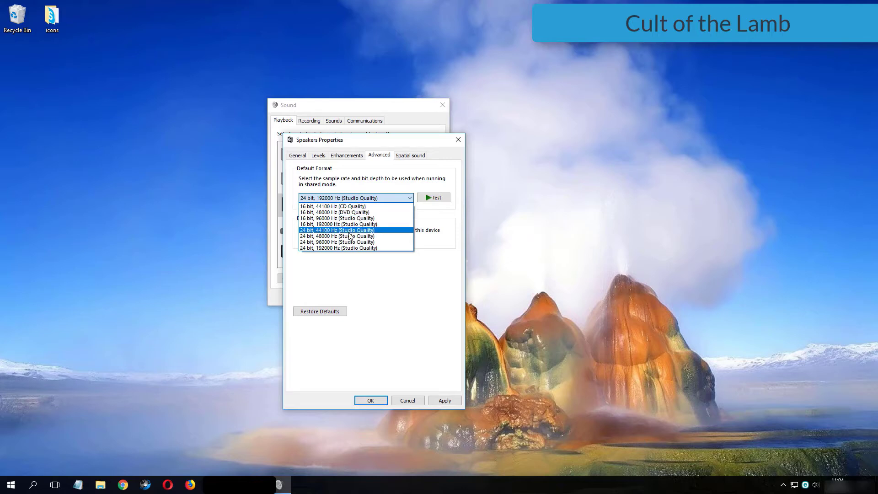
left_click(349, 206)
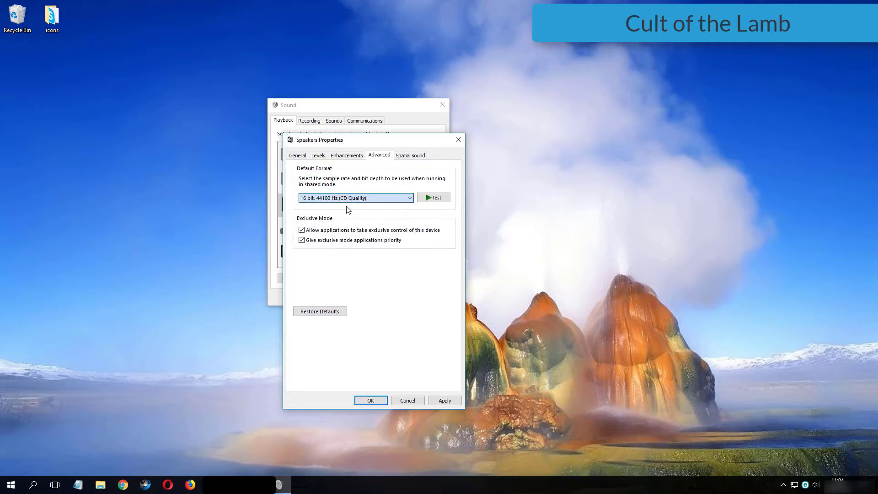
left_click(445, 400)
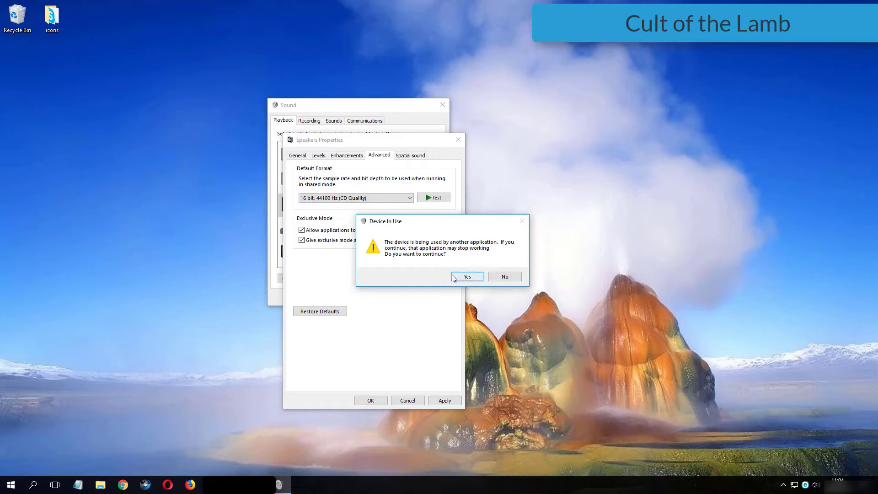
left_click(467, 277)
left_click(369, 400)
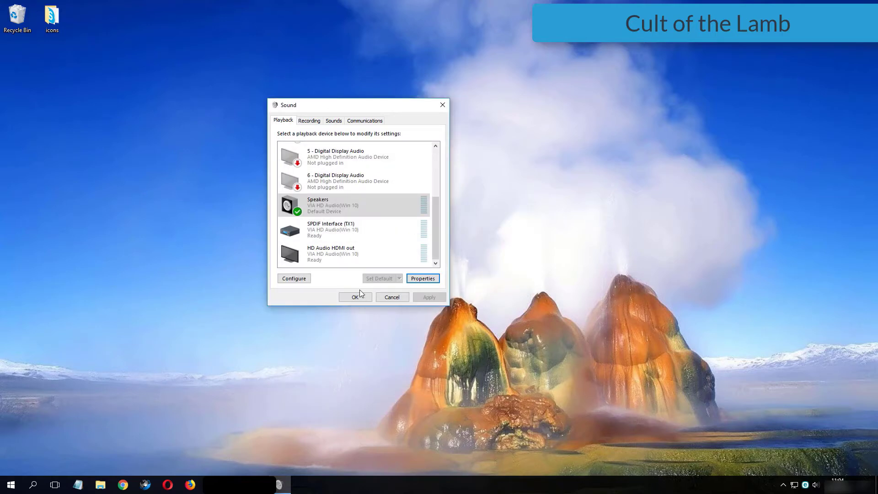
left_click(358, 297)
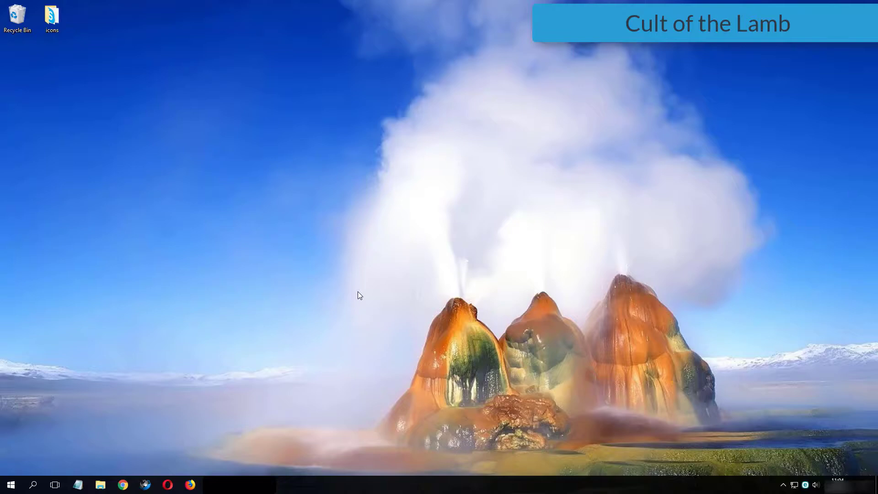
right_click(358, 292)
left_click(374, 317)
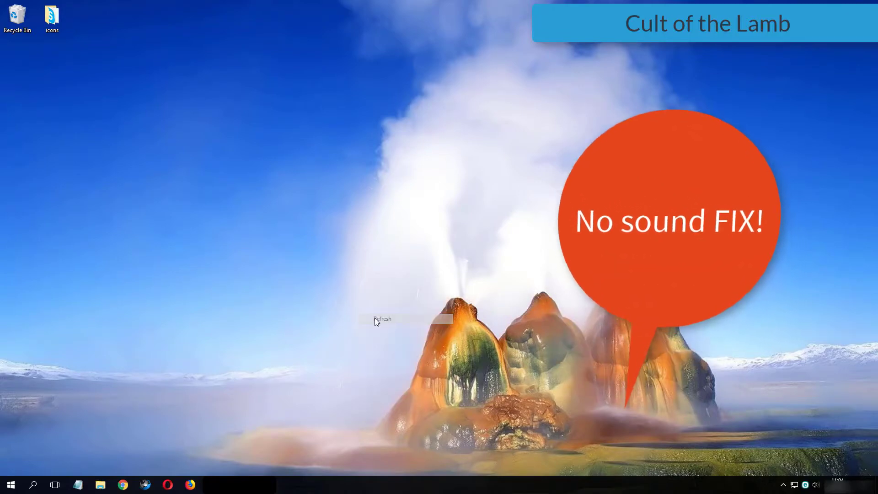
- Reopen the sound playback devices and bring up the advanced properties of the default VIA HD Audio Speakers
right_click(815, 484)
left_click(801, 447)
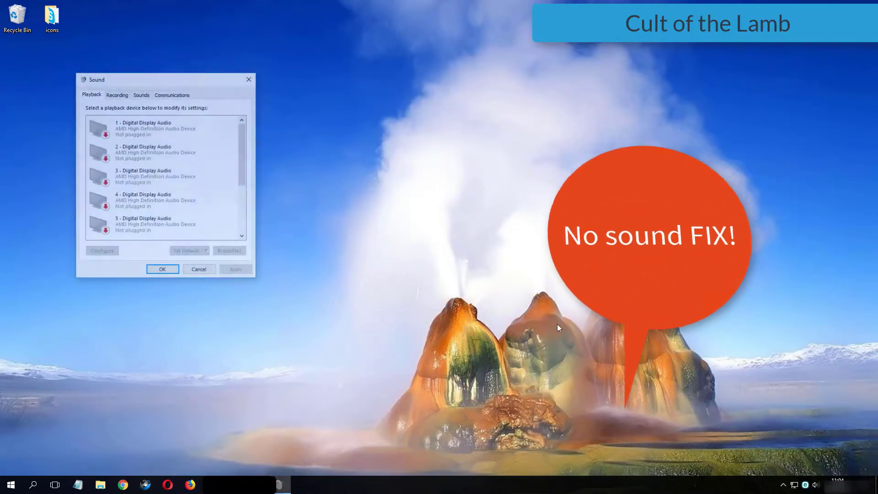
left_click_drag(138, 79, 244, 100)
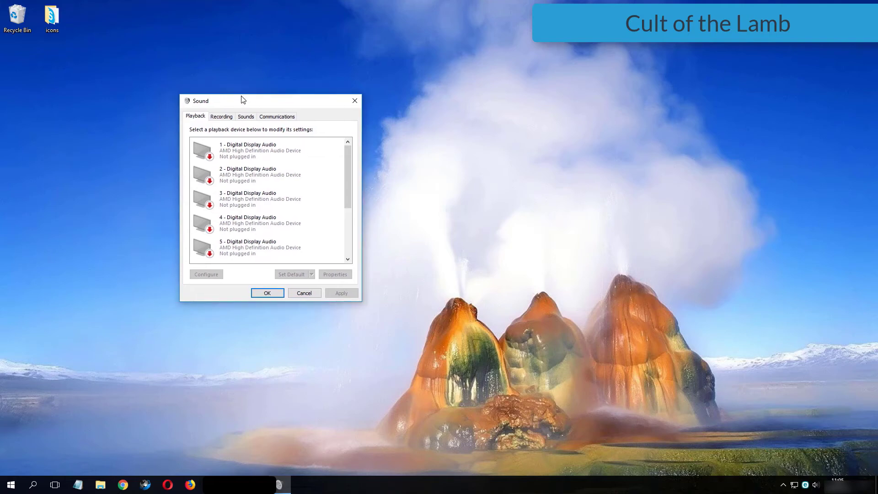
scroll(320, 197, "down", 1)
scroll(316, 201, "down", 2)
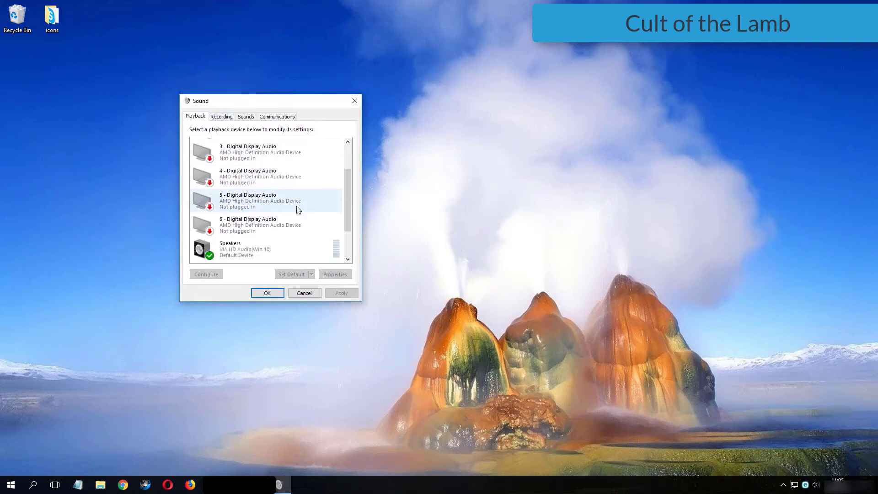
left_click(250, 228)
double_click(242, 235)
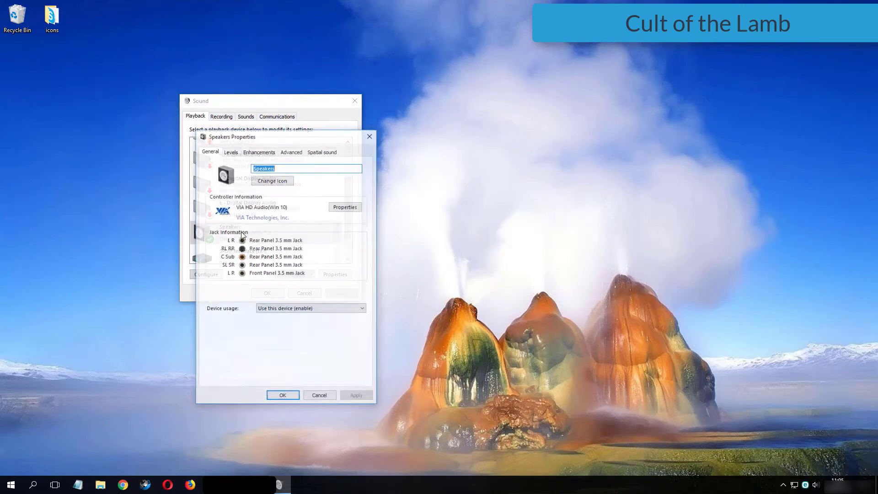
left_click(292, 151)
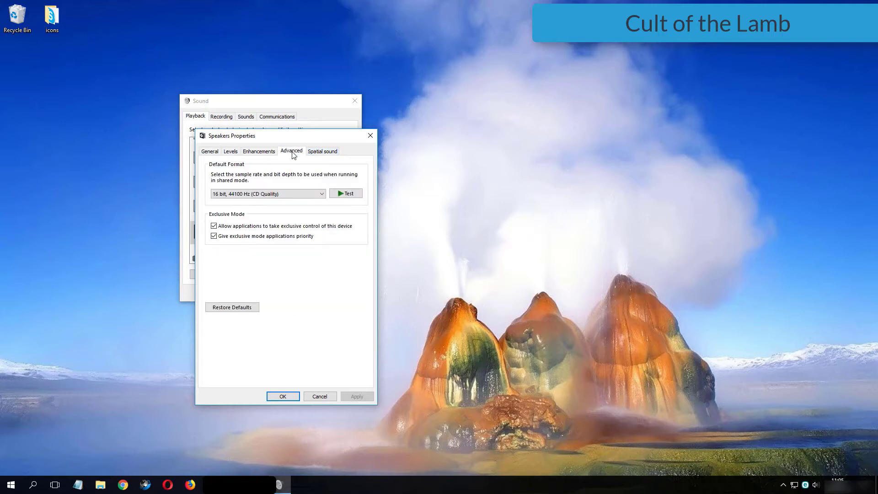
- Set the speakers' default format to 24 bit, 192000 Hz (Studio Quality) and confirm the speaker properties
left_click(274, 194)
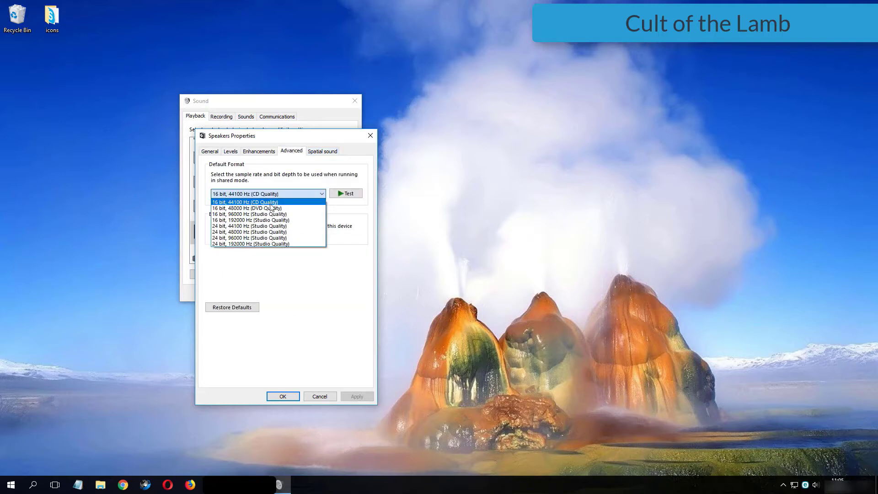
left_click(287, 244)
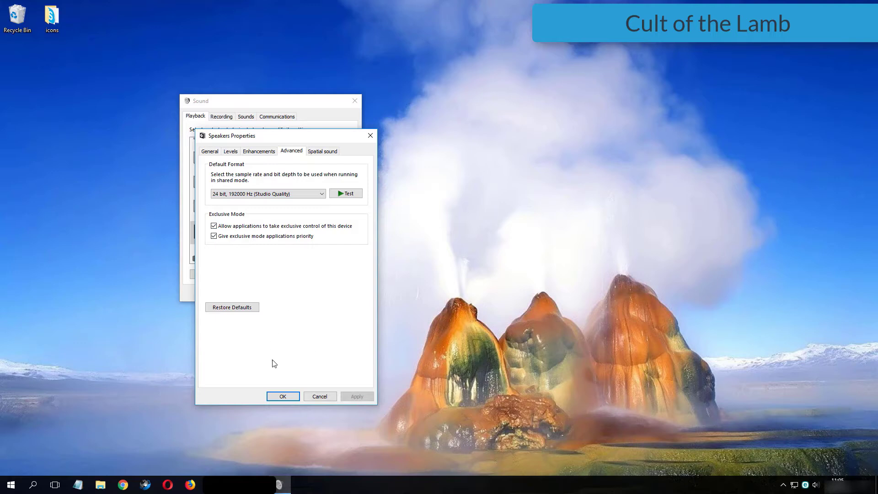
left_click(283, 396)
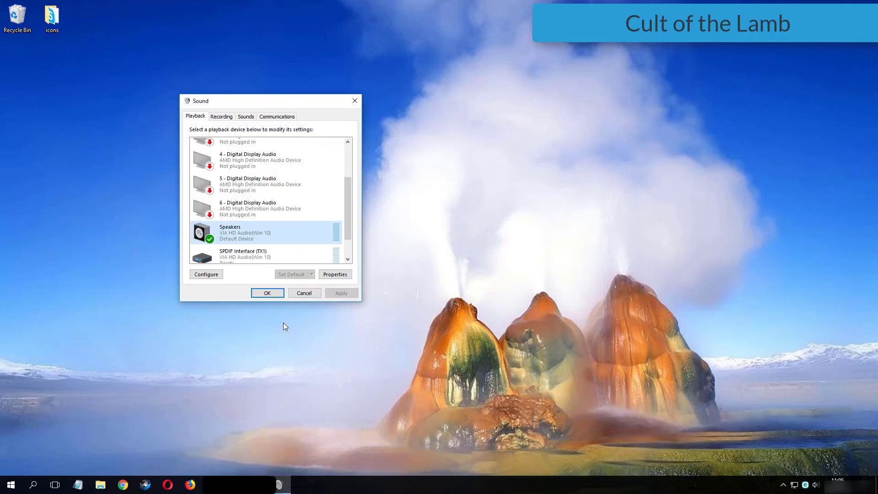